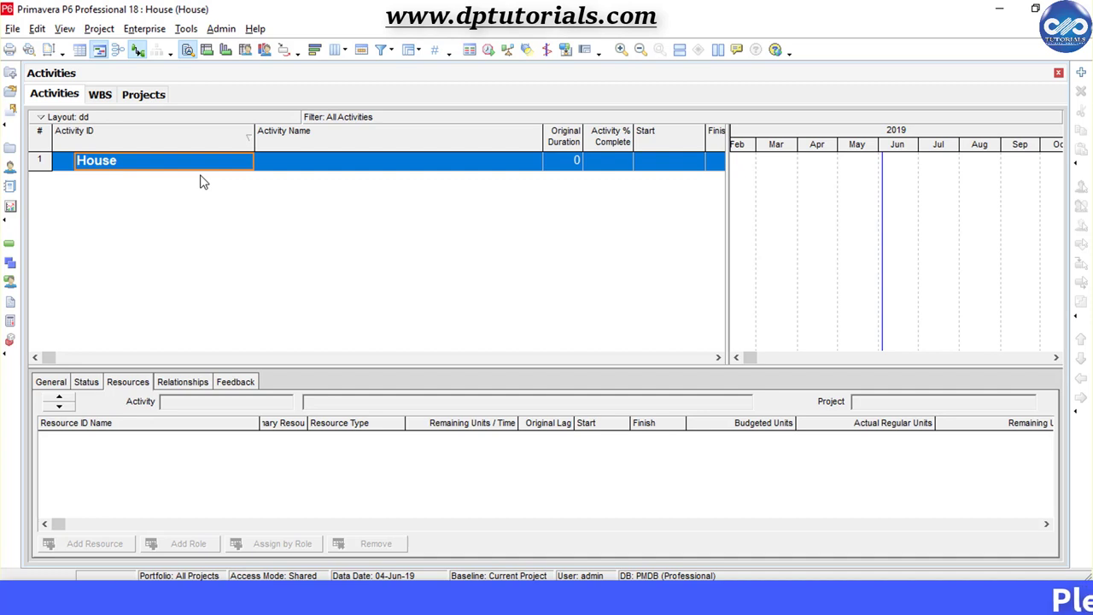
Switch the House project from its activity list to the WBS window
{"action": "left_click", "coordinate": [101, 94]}
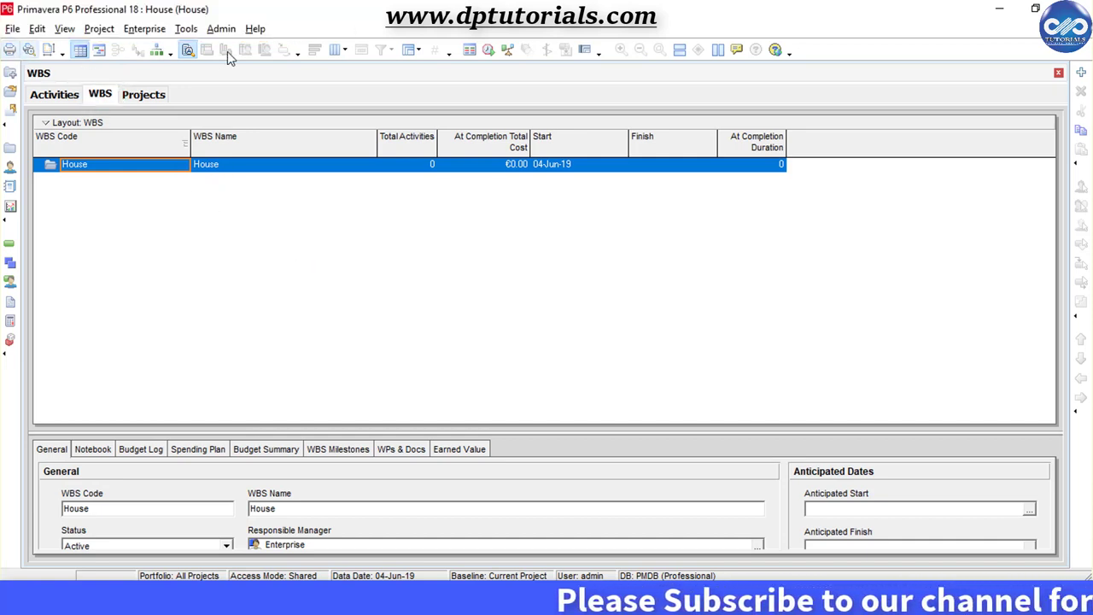
Display the House WBS as a box chart showing the single House element
{"action": "left_click", "coordinate": [158, 52]}
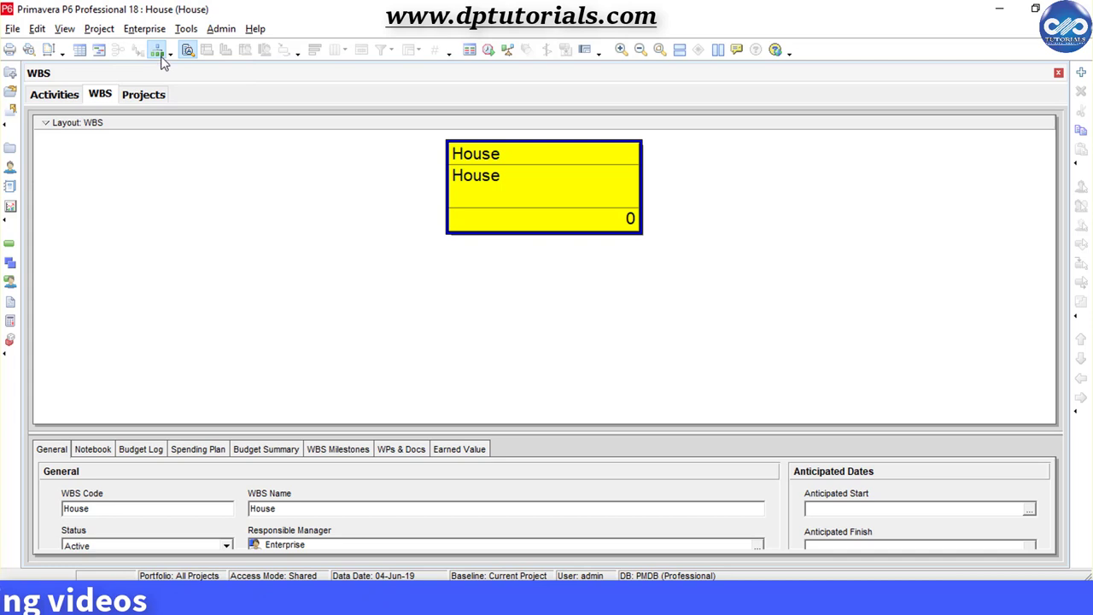
Create three nested New WBS elements under House, each a child of the previous one
{"action": "right_click", "coordinate": [530, 190]}
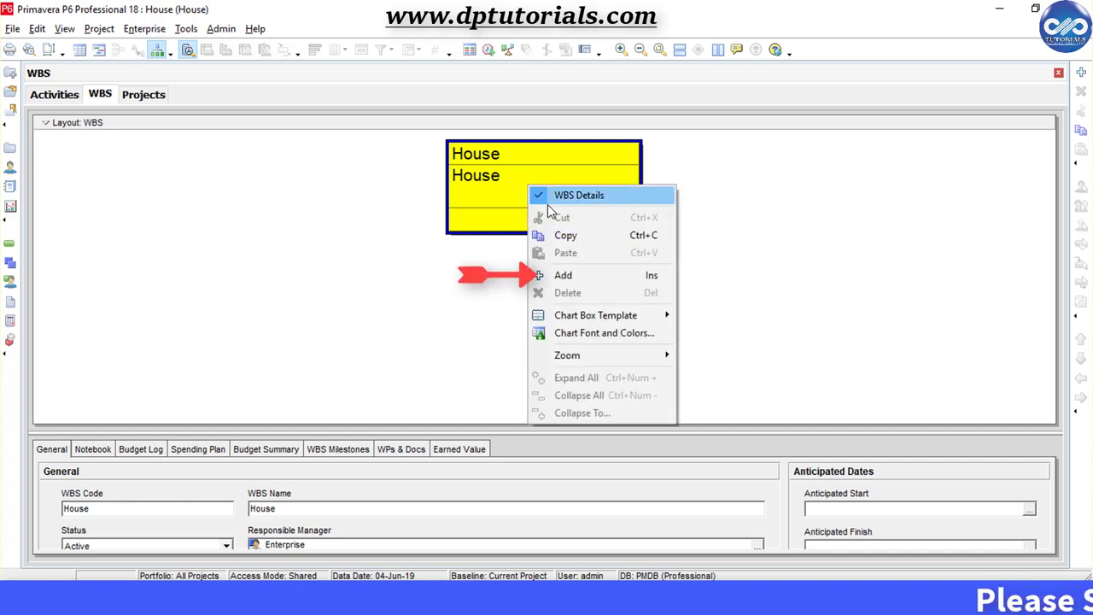
{"action": "left_click", "coordinate": [617, 282]}
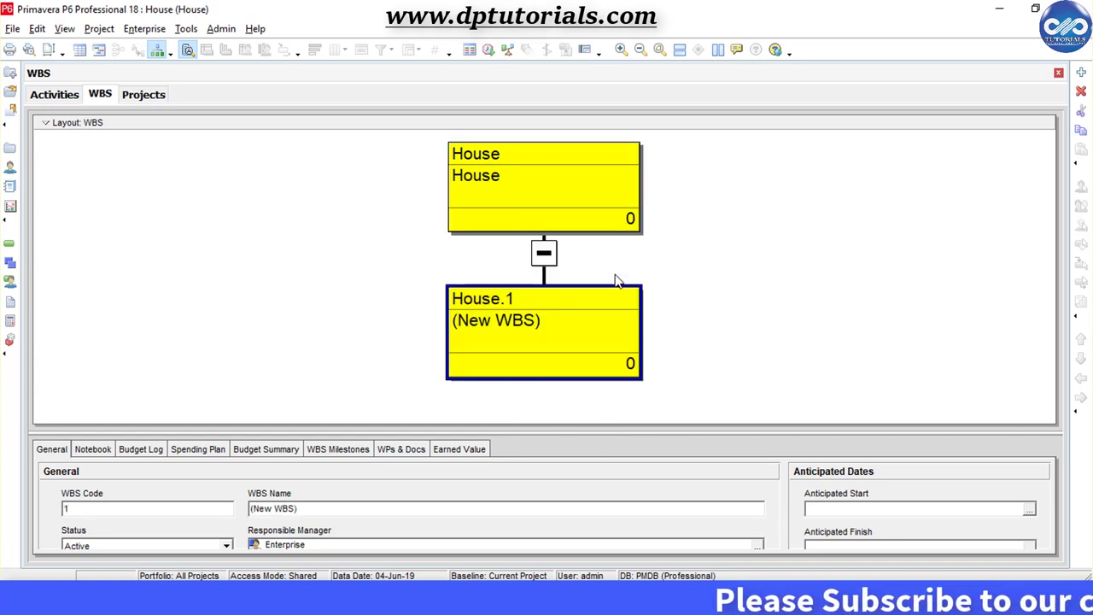
{"action": "left_click", "coordinate": [1082, 74]}
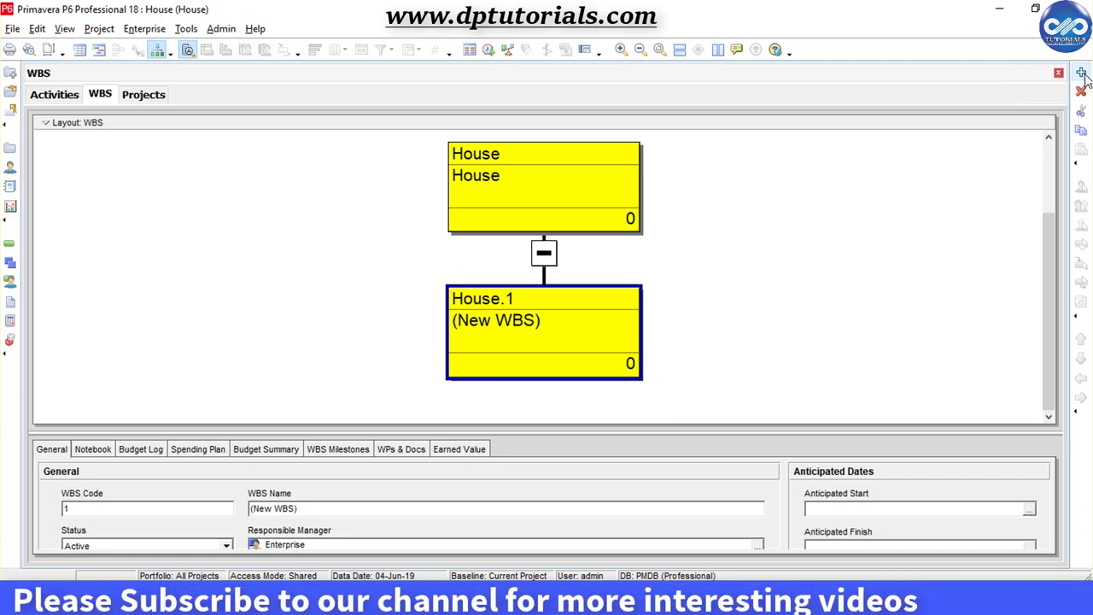
{"action": "scroll", "coordinate": [608, 369], "scroll_direction": "up", "scroll_amount": 1}
{"action": "scroll", "coordinate": [609, 369], "scroll_direction": "down", "scroll_amount": 1}
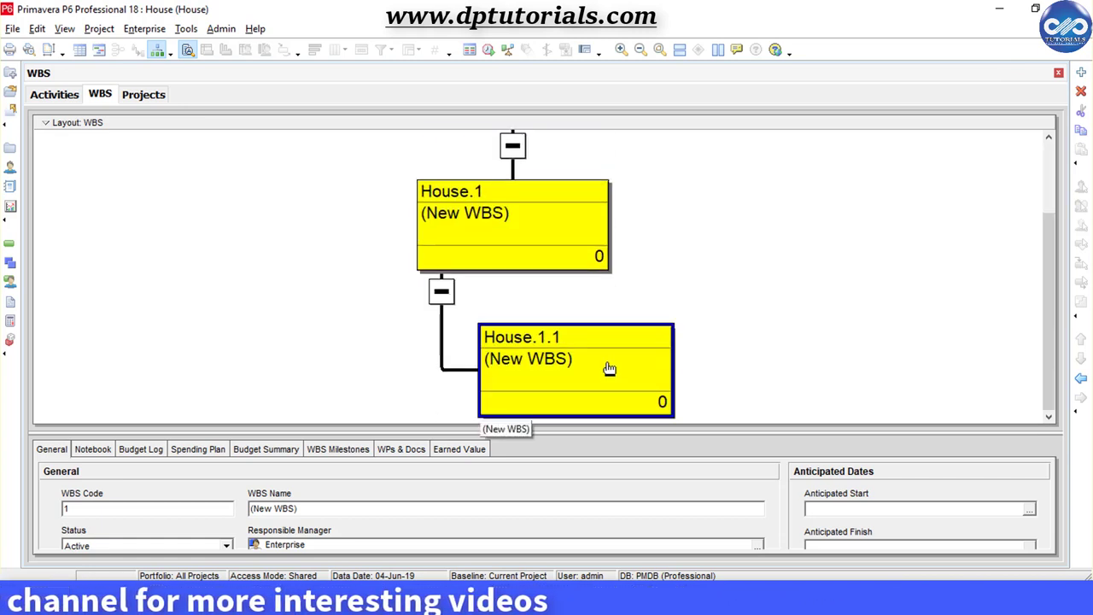
{"action": "left_click", "coordinate": [1081, 74]}
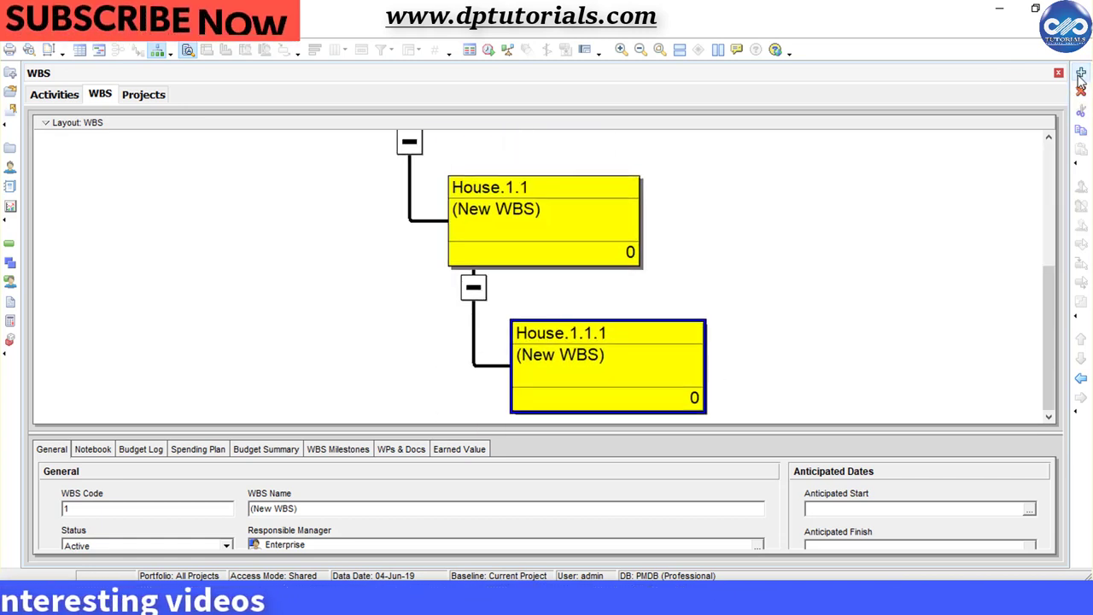
{"action": "scroll", "coordinate": [621, 316], "scroll_direction": "up", "scroll_amount": 3}
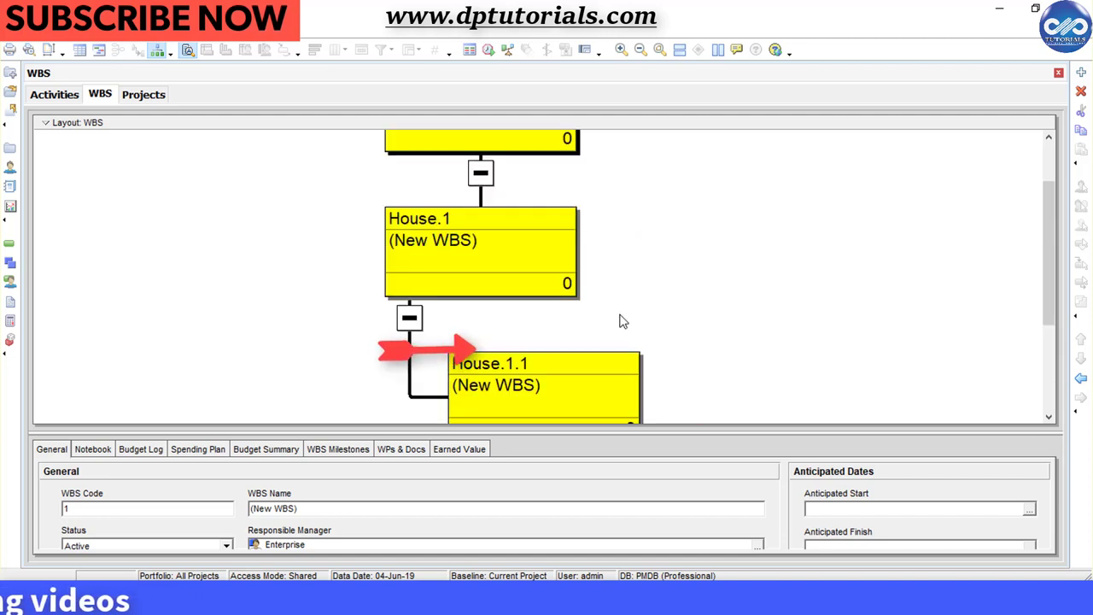
{"action": "scroll", "coordinate": [621, 317], "scroll_direction": "down", "scroll_amount": 2}
{"action": "scroll", "coordinate": [622, 315], "scroll_direction": "down", "scroll_amount": 1}
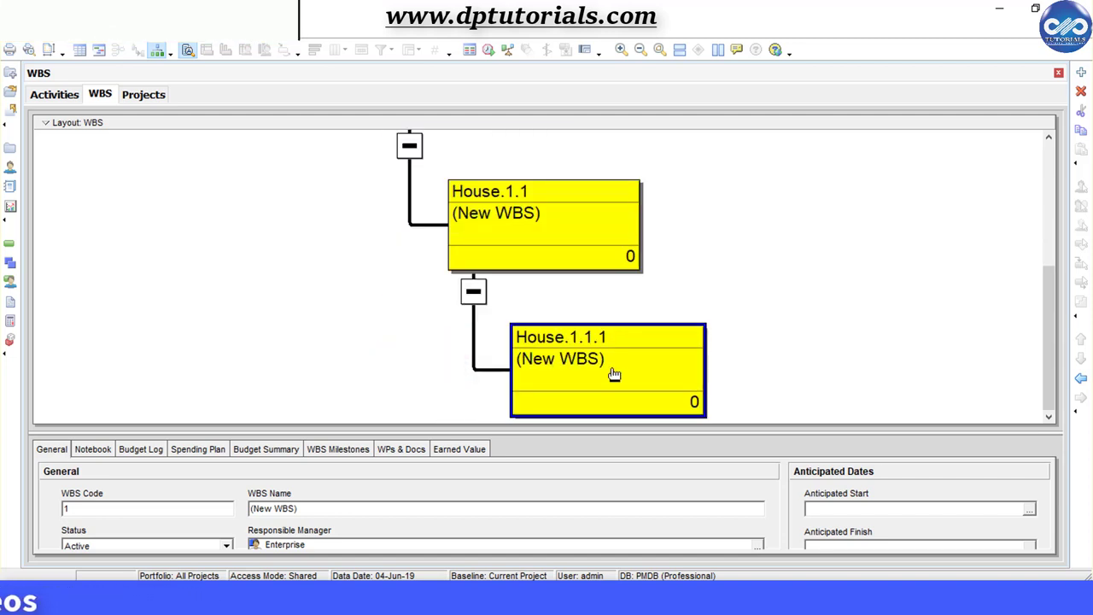
{"action": "scroll", "coordinate": [563, 255], "scroll_direction": "up", "scroll_amount": 1}
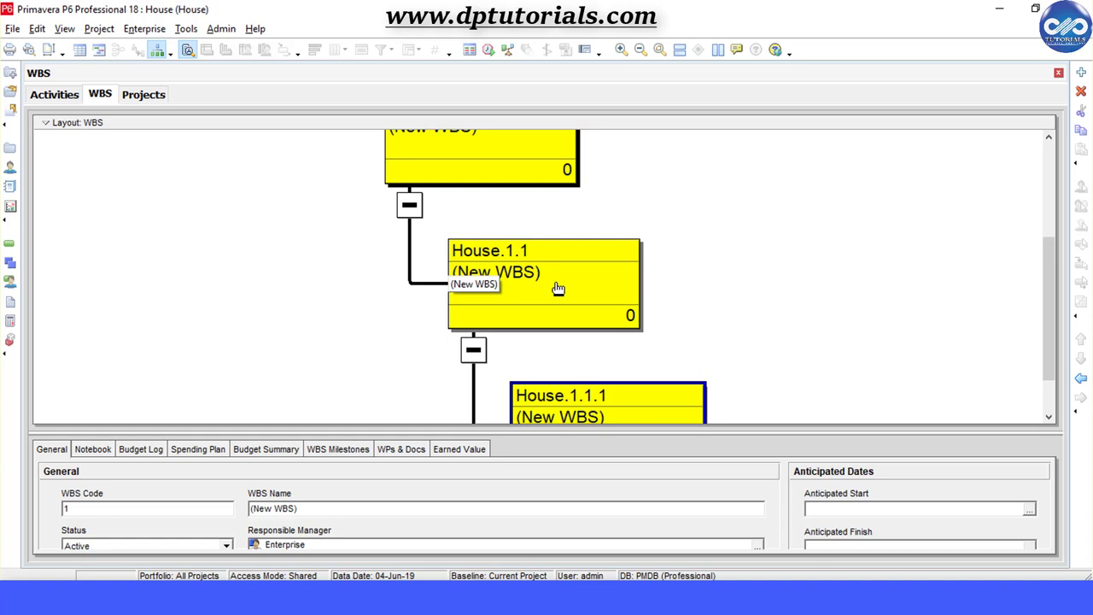
{"action": "scroll", "coordinate": [538, 280], "scroll_direction": "up", "scroll_amount": 2}
{"action": "scroll", "coordinate": [541, 307], "scroll_direction": "down", "scroll_amount": 1}
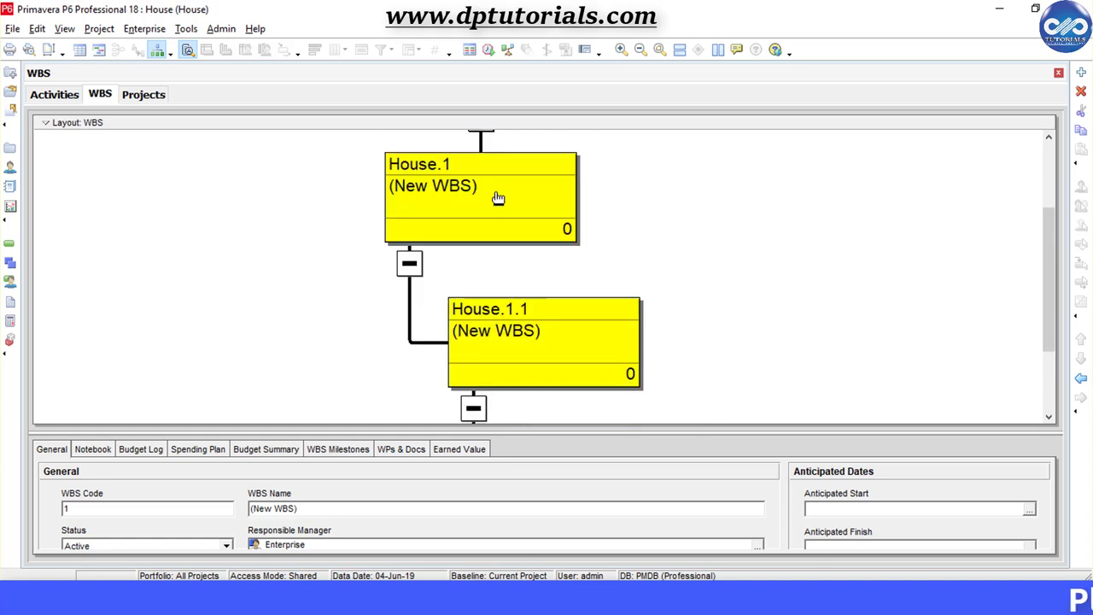
{"action": "scroll", "coordinate": [523, 267], "scroll_direction": "up", "scroll_amount": 3}
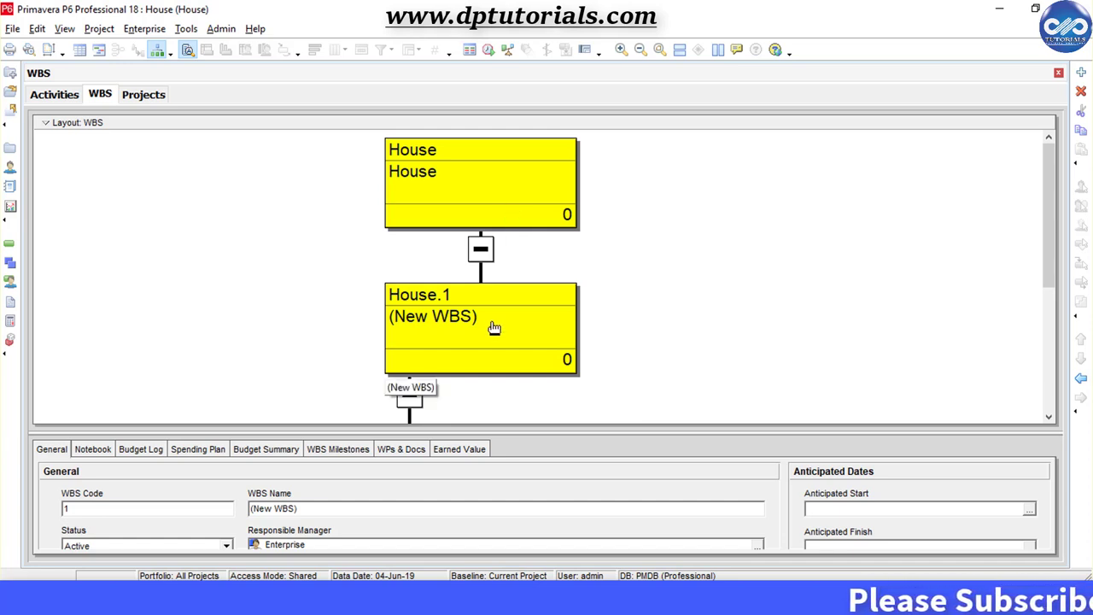
Rename House.1 to Pre-Construction, House.1.1 to Construction and House.1.1.1 to Key Milestones
{"action": "left_click", "coordinate": [494, 327]}
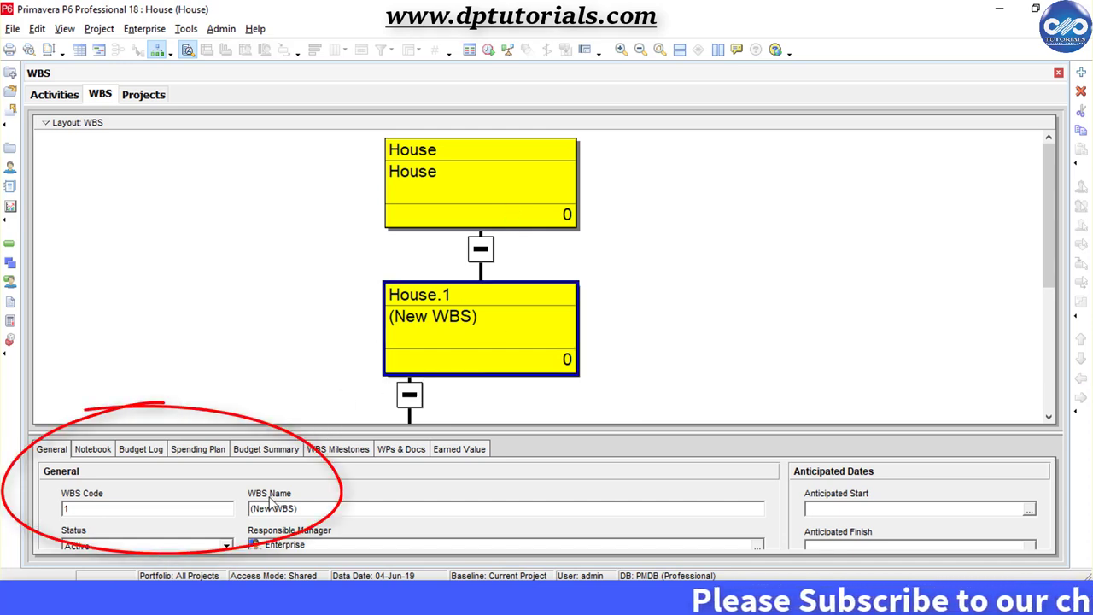
{"action": "triple_click", "coordinate": [329, 509]}
{"action": "type", "text": "Pre-Constr"}
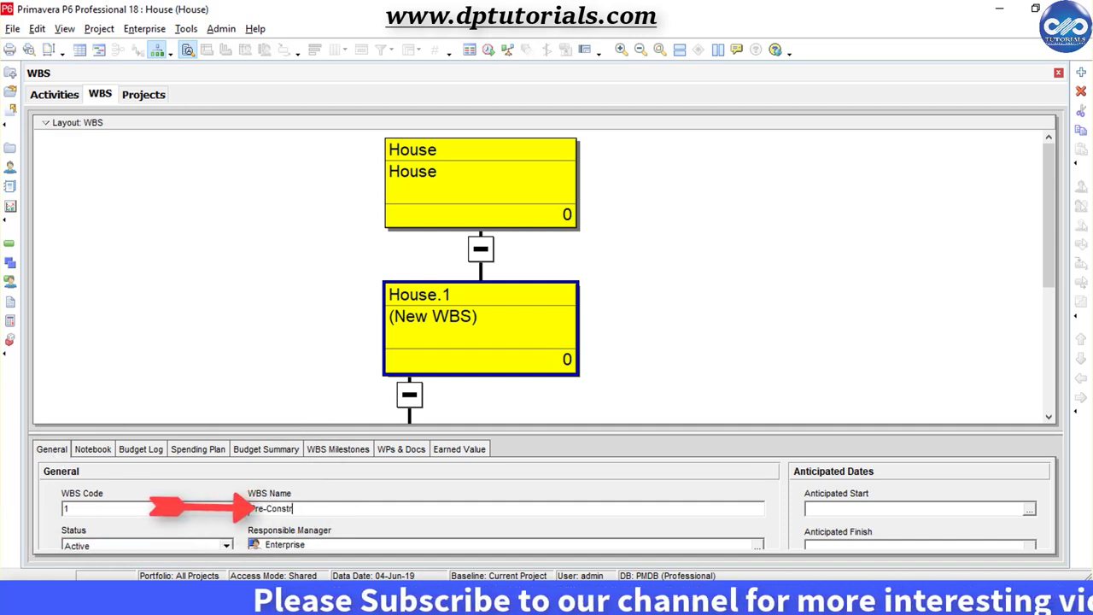
{"action": "type", "text": "uction"}
{"action": "key", "text": "Return"}
{"action": "left_click", "coordinate": [652, 321]}
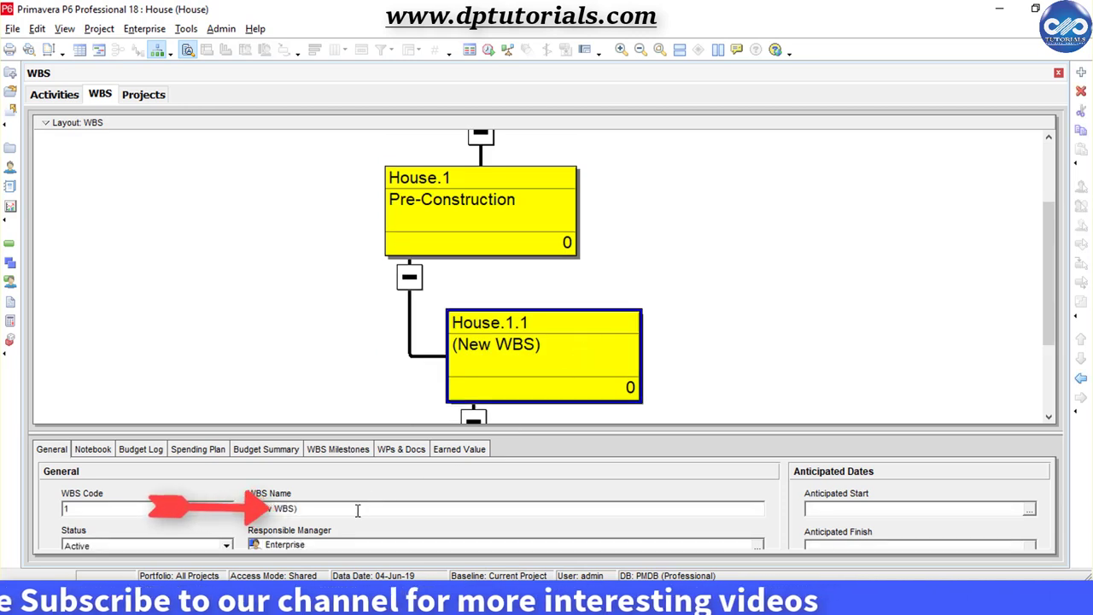
{"action": "triple_click", "coordinate": [356, 507]}
{"action": "type", "text": "Construction"}
{"action": "key", "text": "Return"}
{"action": "left_click", "coordinate": [835, 295]}
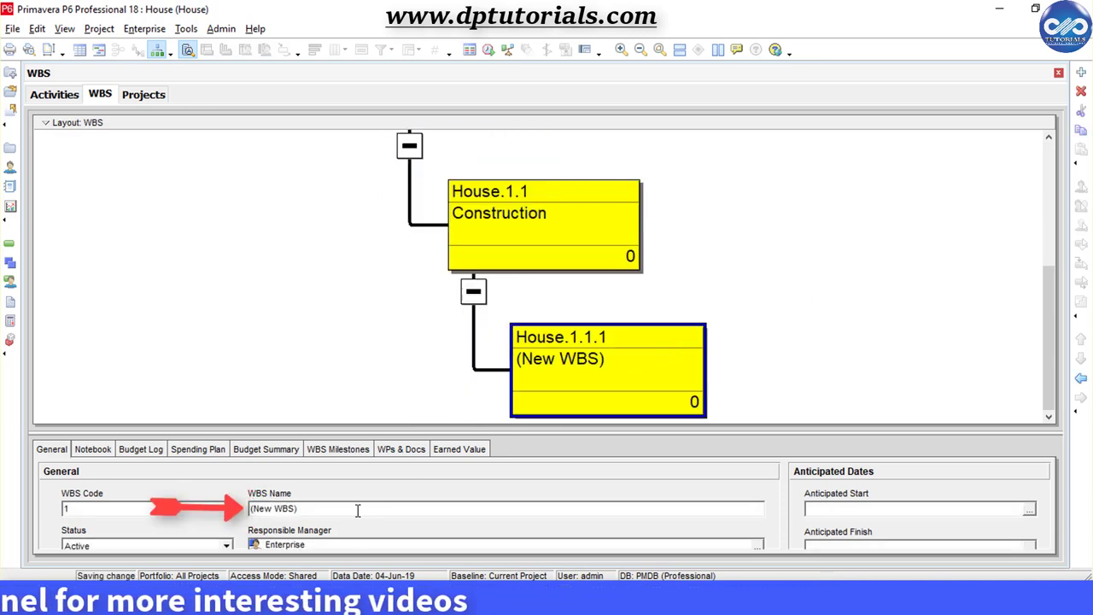
{"action": "triple_click", "coordinate": [356, 509]}
{"action": "type", "text": "Key Milestones"}
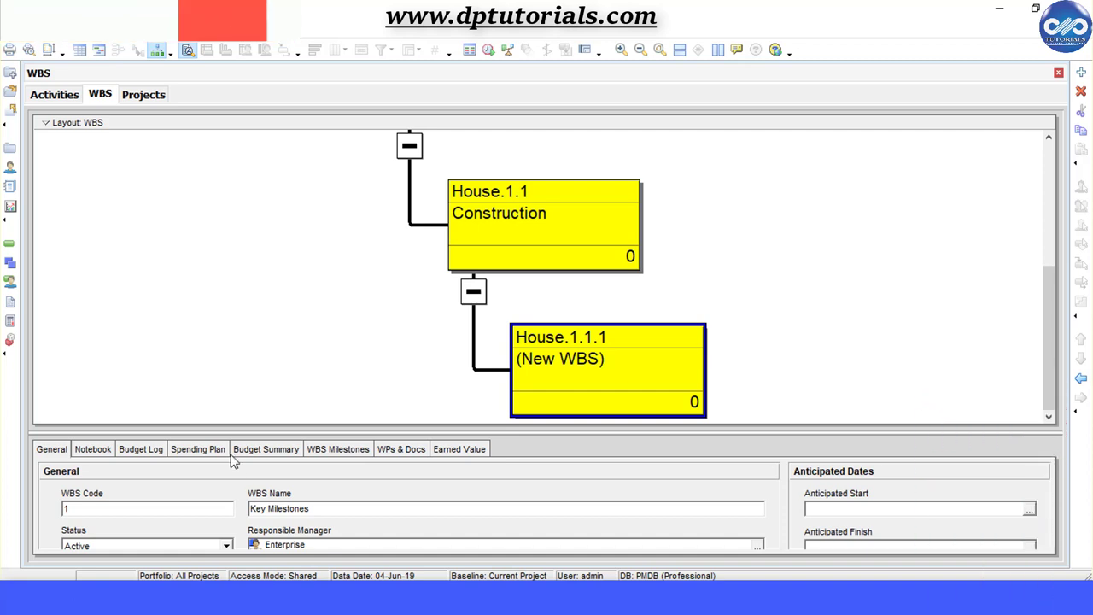
Commit the Key Milestones name and zoom the WBS chart to fit
{"action": "left_click", "coordinate": [309, 333]}
{"action": "right_click", "coordinate": [298, 232]}
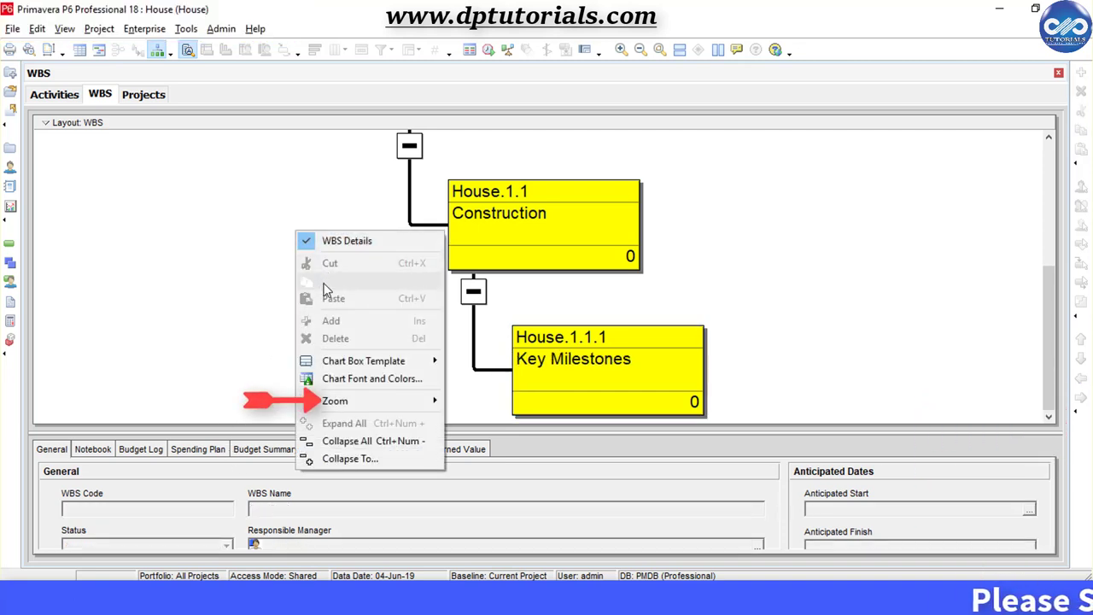
{"action": "mouse_move", "coordinate": [341, 401]}
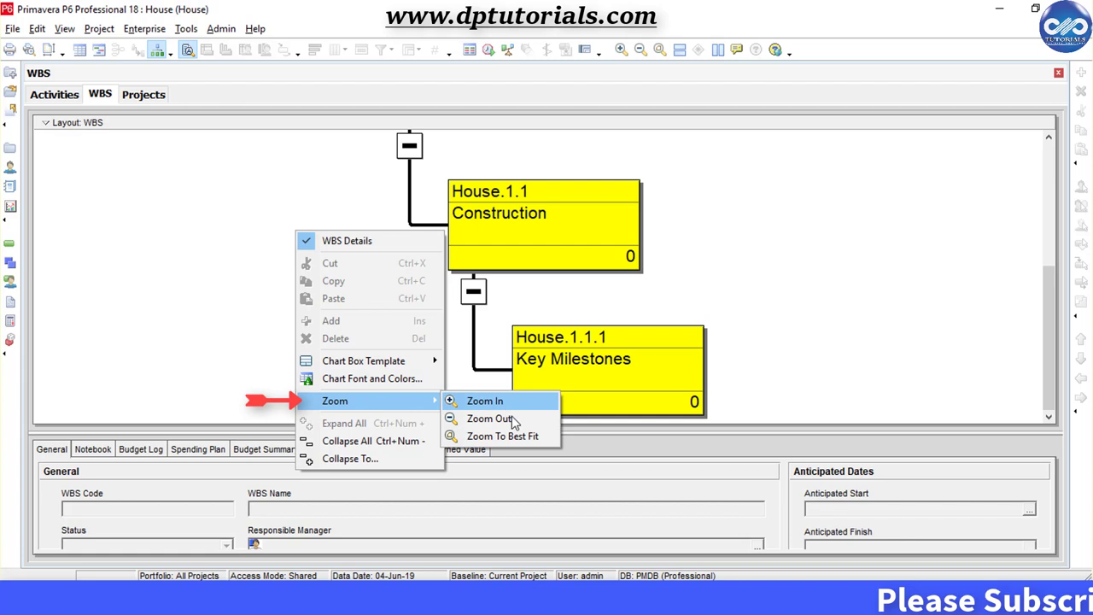
{"action": "left_click", "coordinate": [538, 438]}
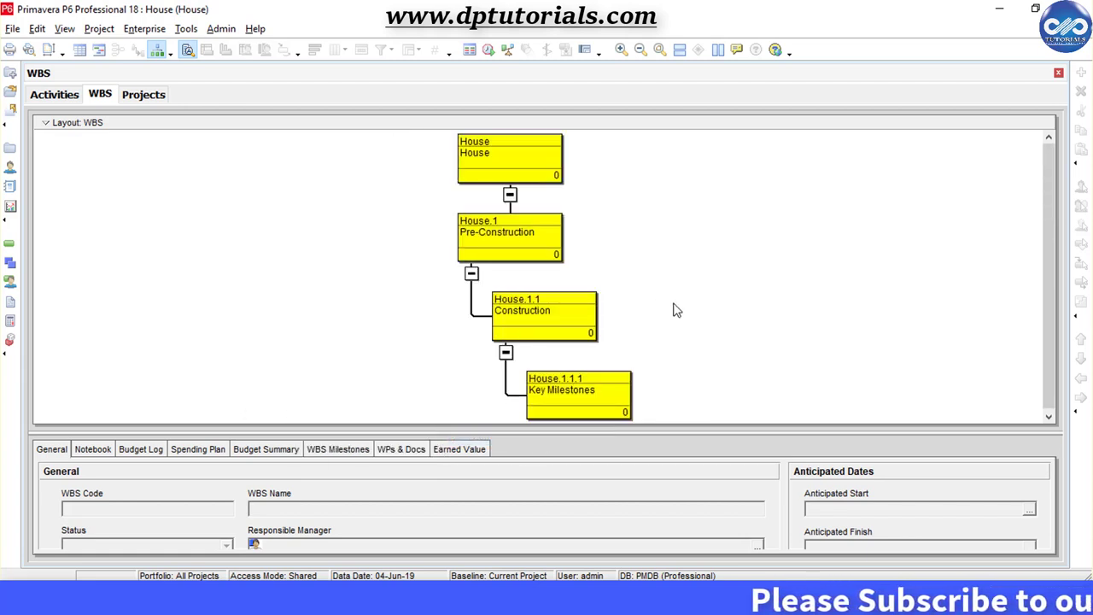
Inspect the Pre-Construction, Construction and Key Milestones elements' details in turn
{"action": "left_click", "coordinate": [519, 251]}
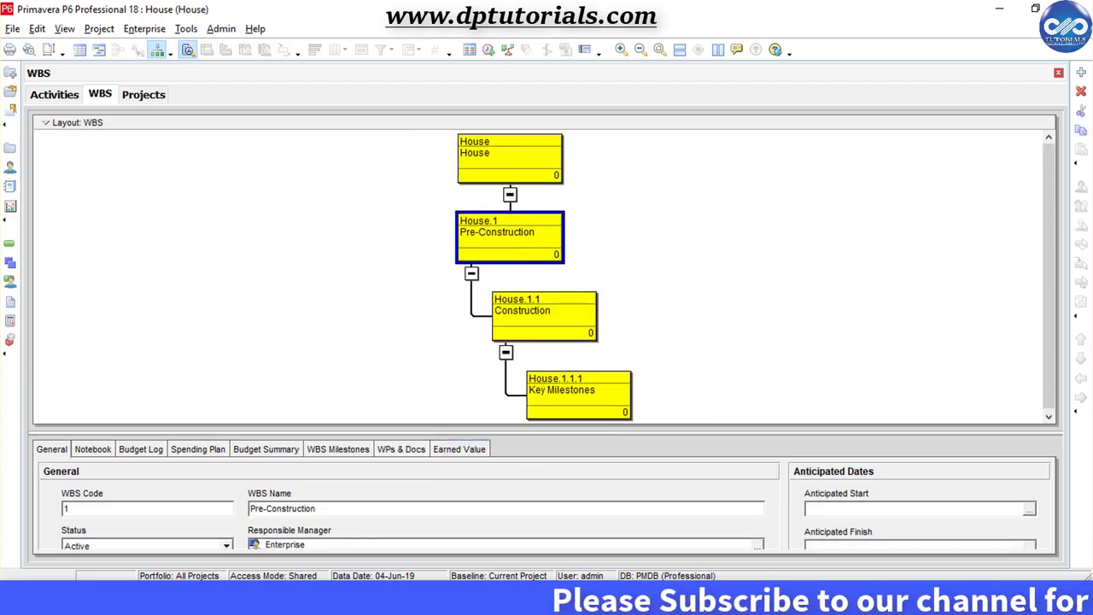
{"action": "left_click", "coordinate": [556, 327]}
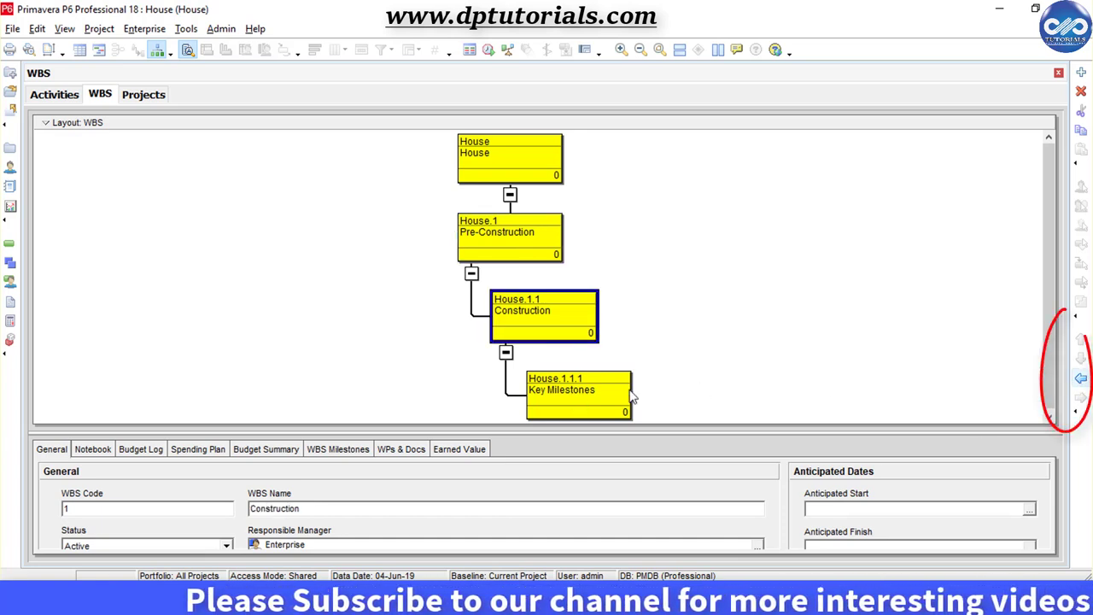
{"action": "left_click", "coordinate": [598, 394]}
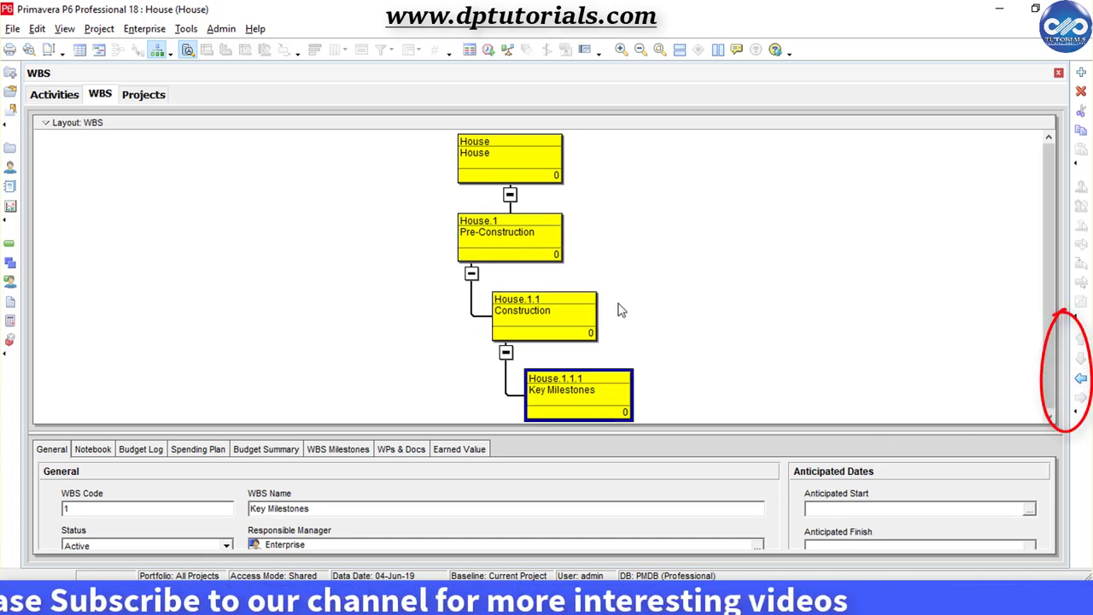
Move Construction and Key Milestones directly under House, then add a child under Pre-Construction
{"action": "left_click", "coordinate": [560, 323]}
{"action": "left_click", "coordinate": [531, 172]}
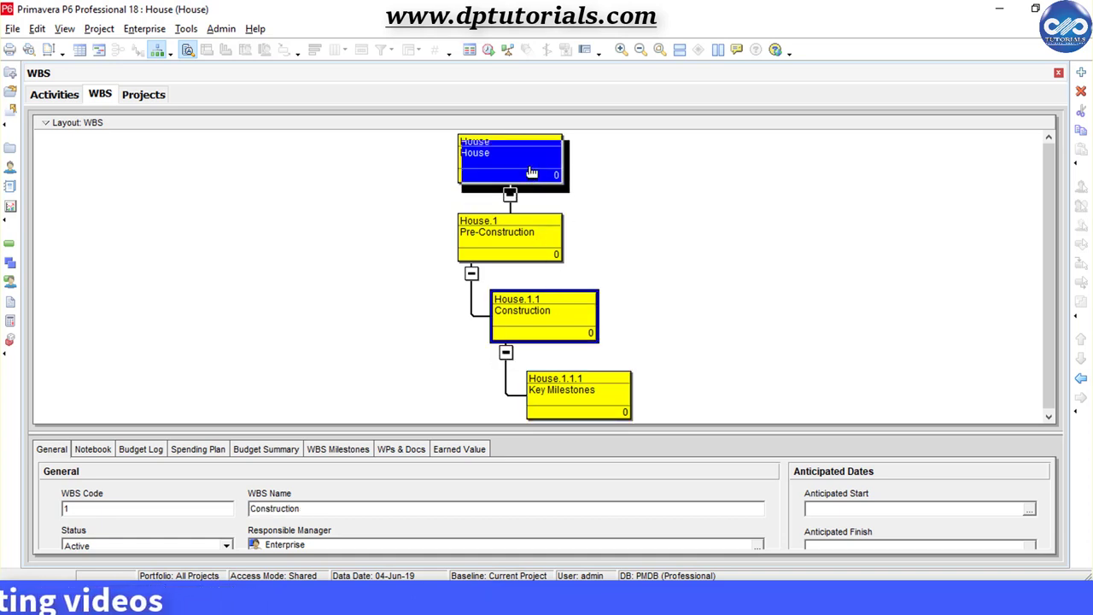
{"action": "left_click_drag", "start_coordinate": [530, 169], "coordinate": [531, 171]}
{"action": "left_click_drag", "start_coordinate": [541, 384], "coordinate": [559, 211]}
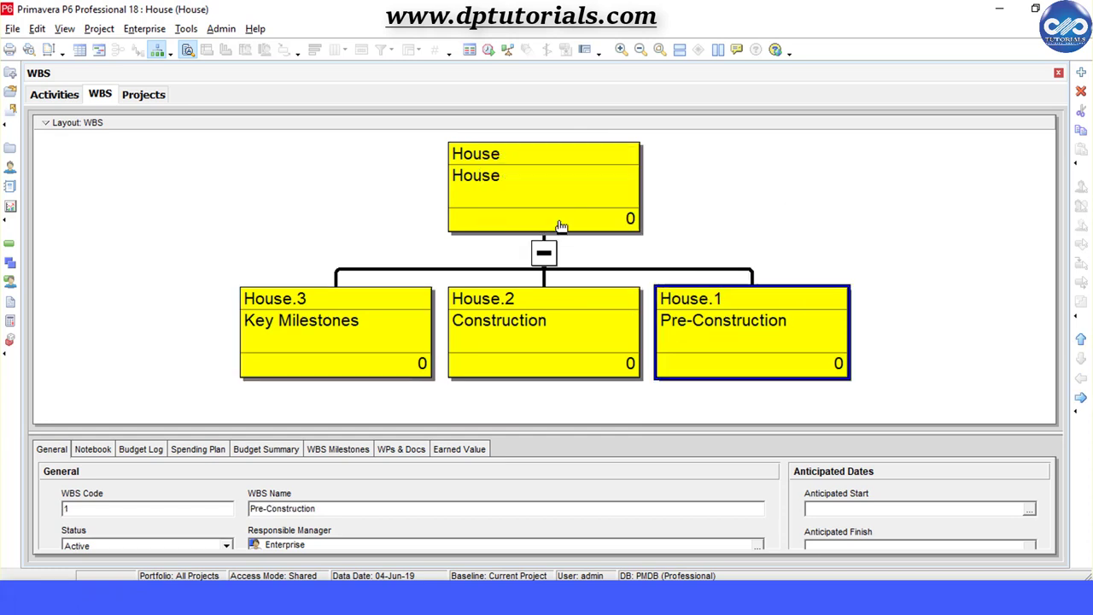
{"action": "left_click_drag", "start_coordinate": [539, 332], "coordinate": [525, 207]}
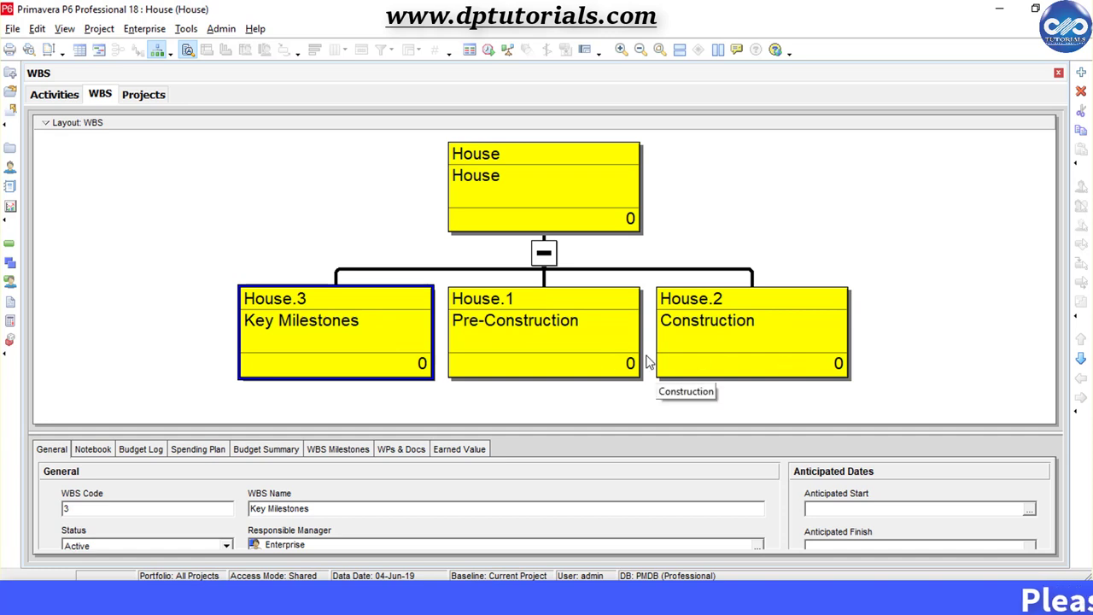
{"action": "left_click", "coordinate": [576, 359]}
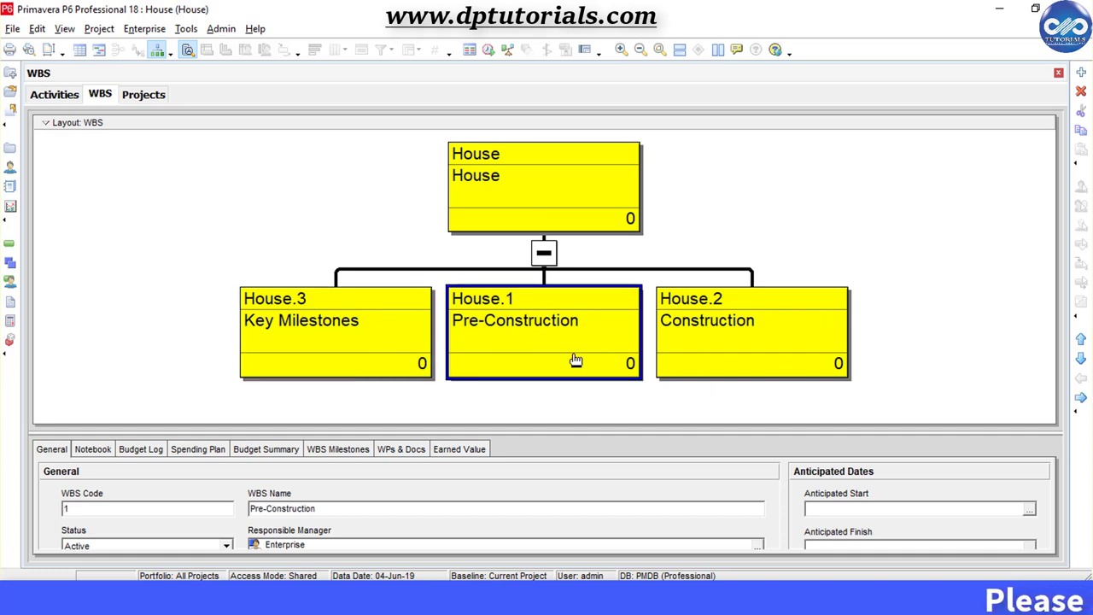
{"action": "left_click", "coordinate": [1081, 74]}
Name the new element Engineering and add a child beneath it named Excavation
{"action": "left_click", "coordinate": [310, 510]}
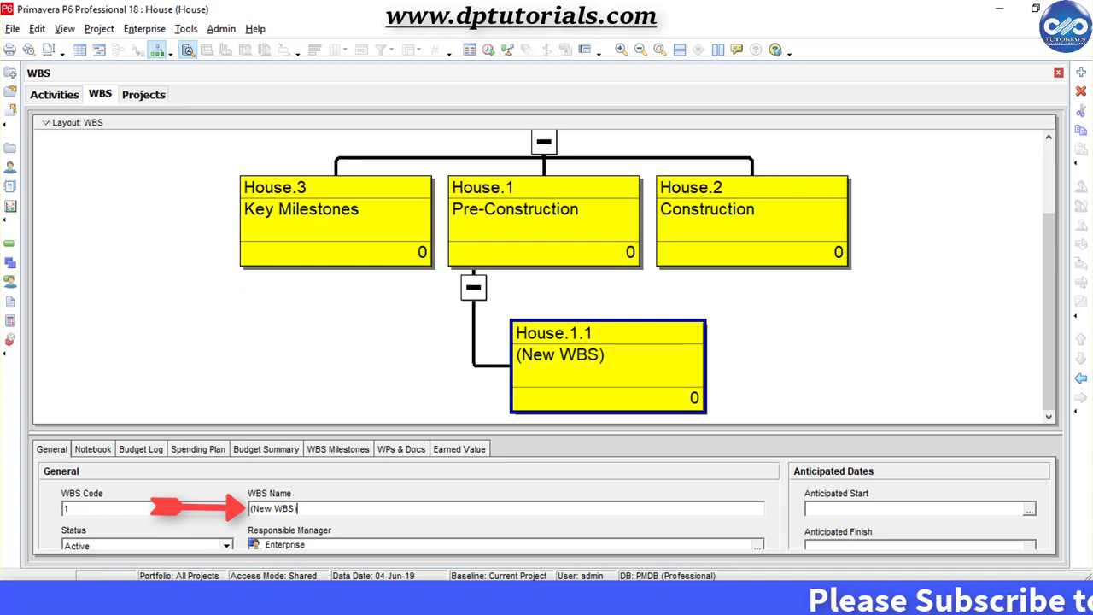
{"action": "type", "text": "Engineering"}
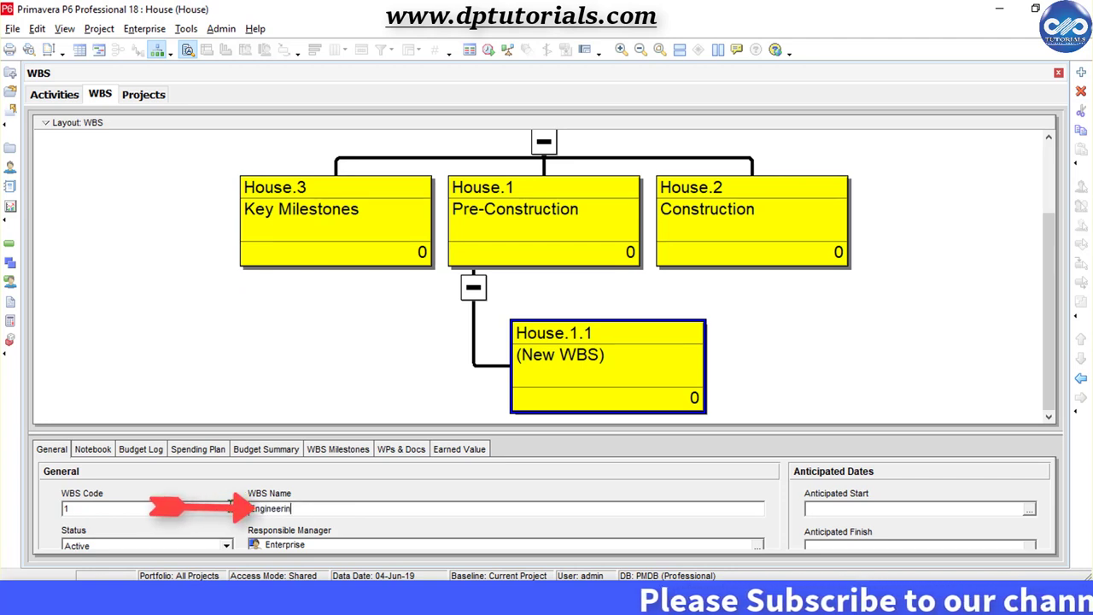
{"action": "key", "text": "Return"}
{"action": "left_click", "coordinate": [1080, 74]}
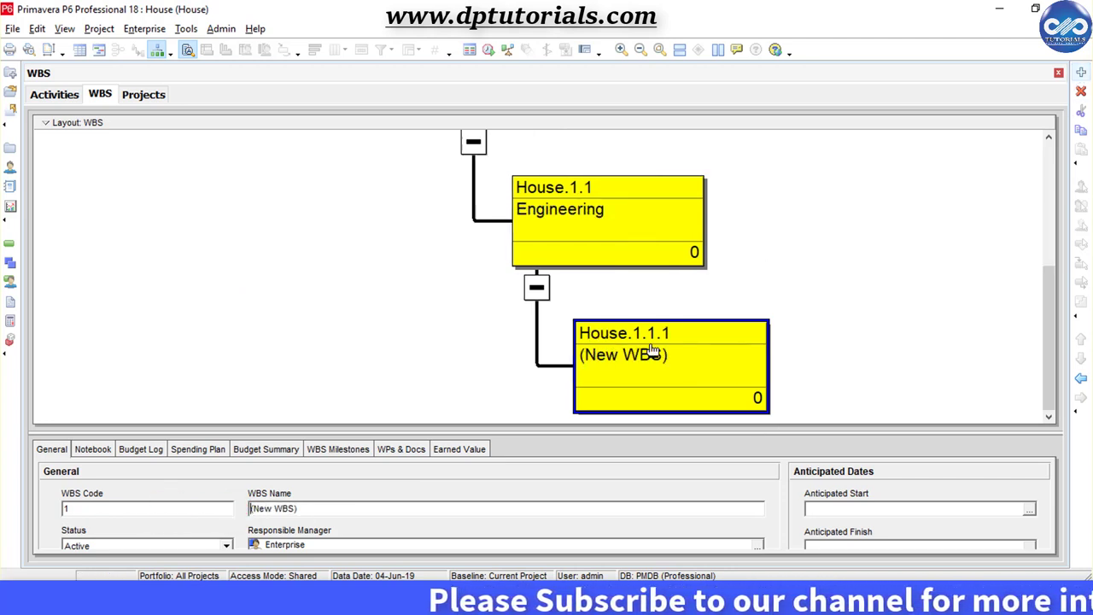
{"action": "left_click_drag", "start_coordinate": [297, 508], "coordinate": [222, 512]}
{"action": "type", "text": "Excavation"}
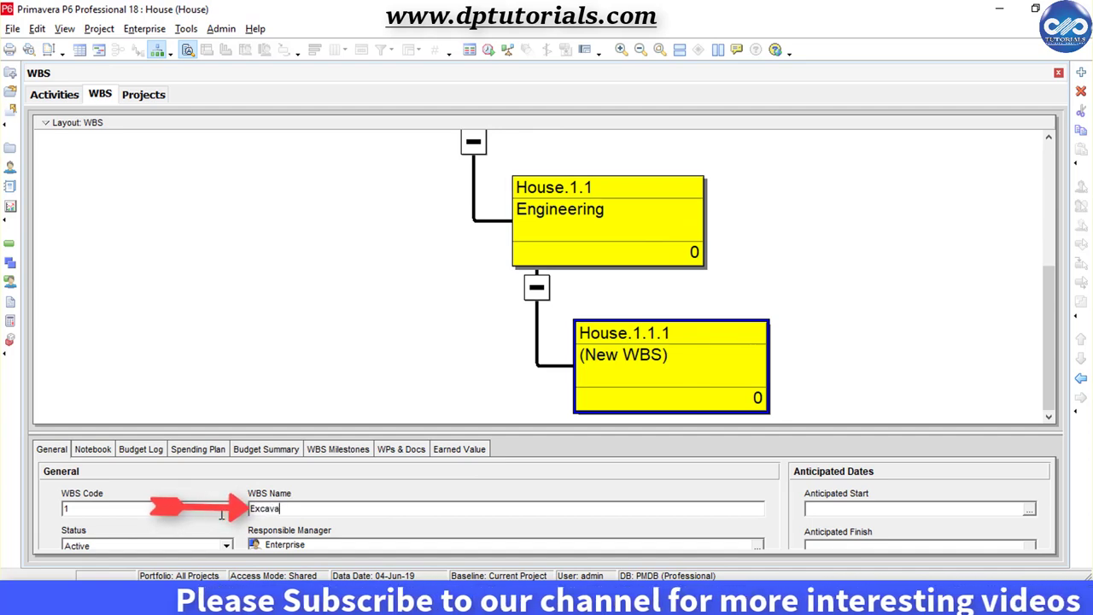
{"action": "key", "text": "Return"}
Zoom the WBS chart to fit the whole House hierarchy
{"action": "right_click", "coordinate": [422, 270]}
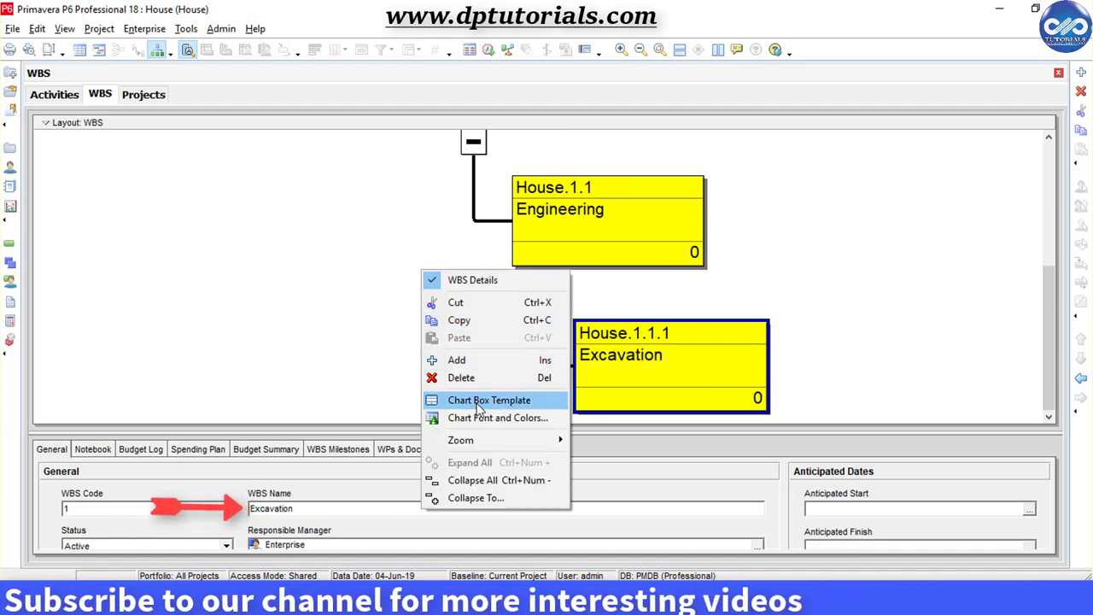
{"action": "mouse_move", "coordinate": [546, 440]}
{"action": "left_click", "coordinate": [625, 475]}
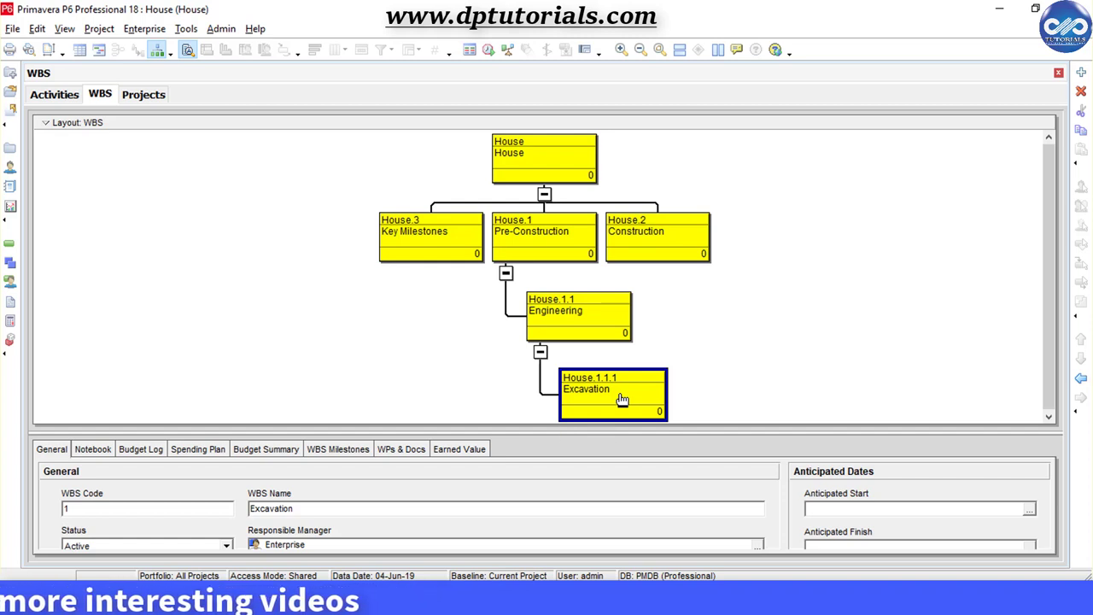
Drag Excavation, then Engineering, onto Pre-Construction so both are its children, Engineering first
{"action": "left_click", "coordinate": [559, 247]}
{"action": "left_click_drag", "start_coordinate": [553, 245], "coordinate": [554, 245]}
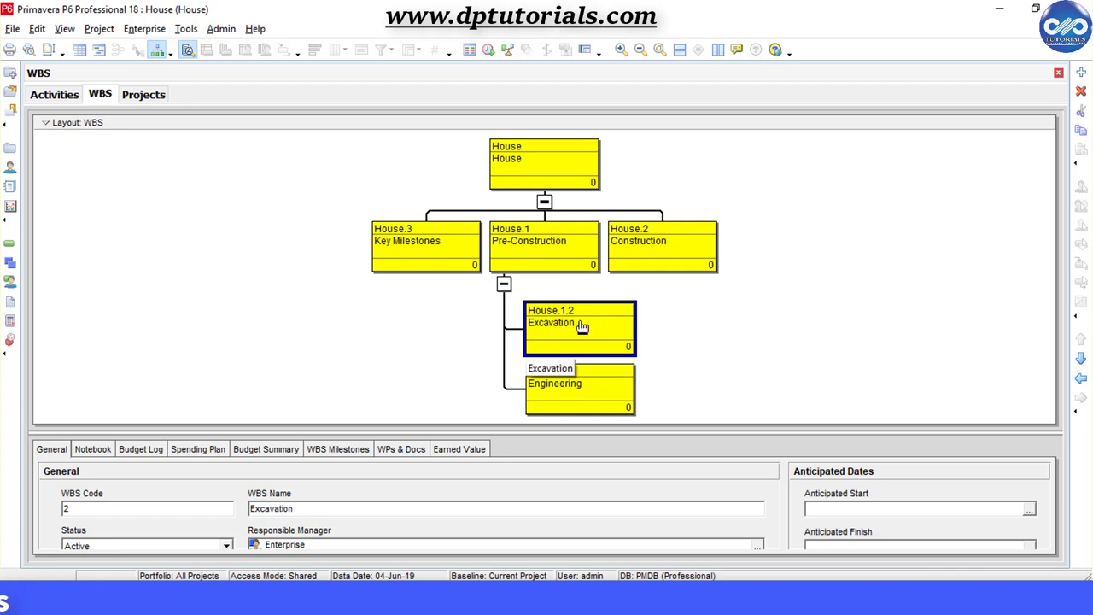
{"action": "left_click", "coordinate": [600, 403]}
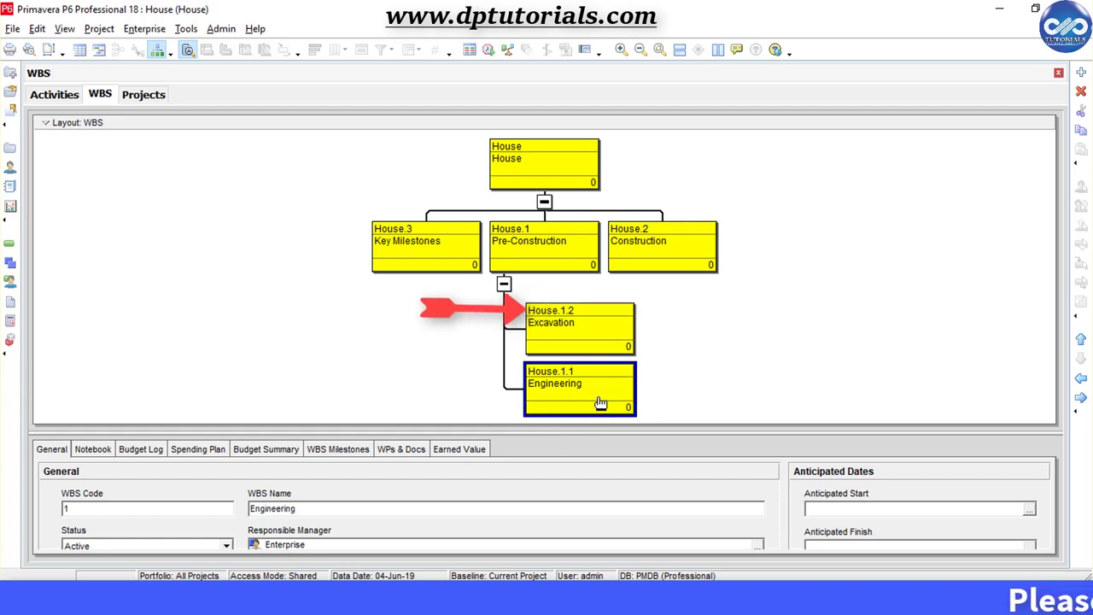
{"action": "left_click", "coordinate": [562, 266]}
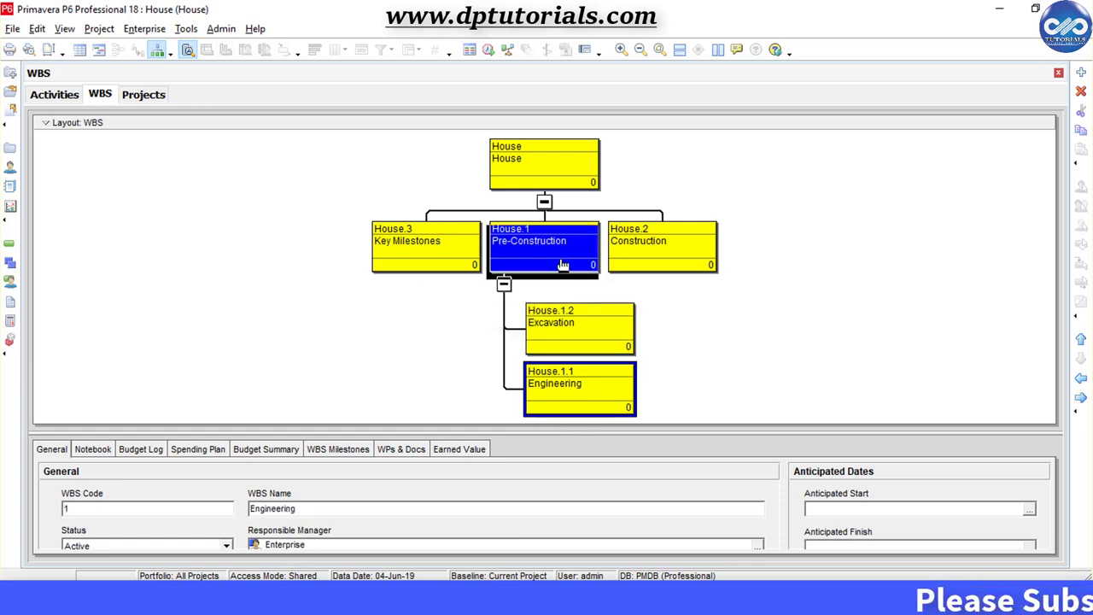
{"action": "left_click_drag", "start_coordinate": [562, 263], "coordinate": [562, 265]}
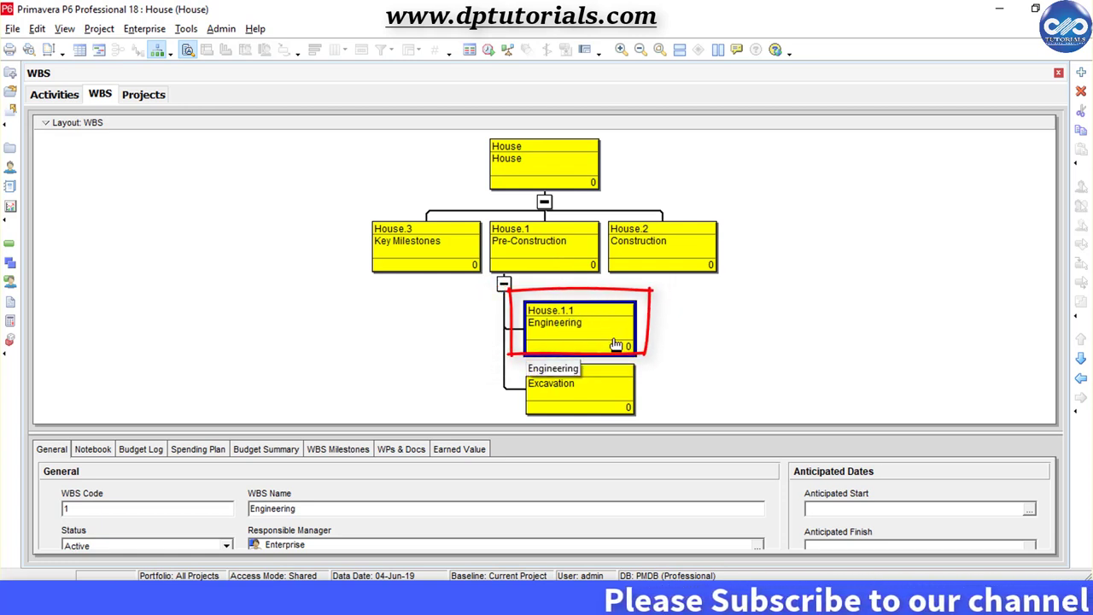
{"action": "left_click", "coordinate": [703, 341]}
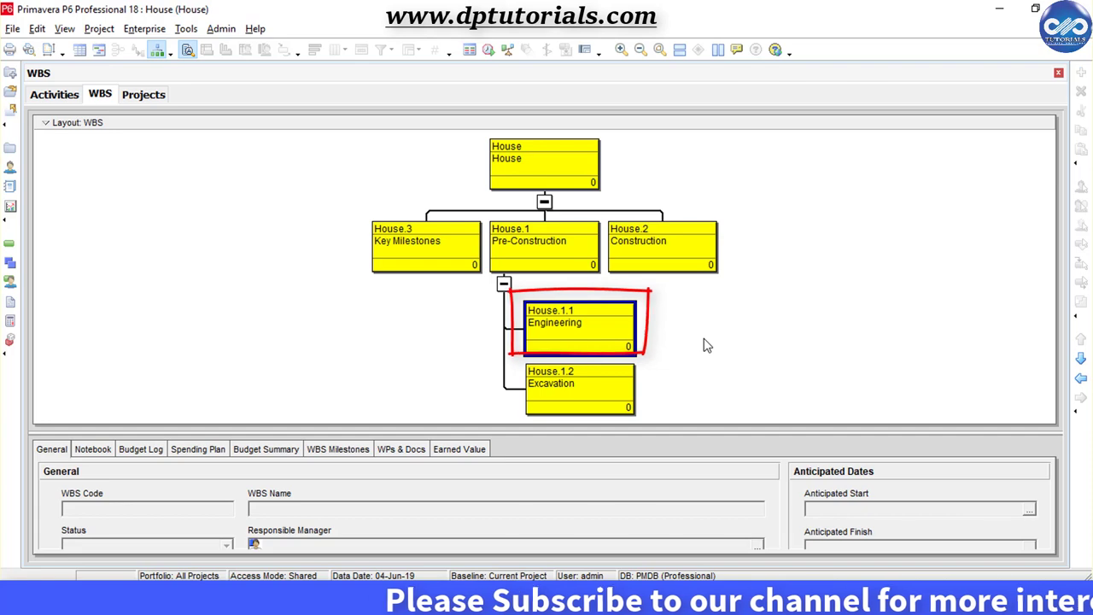
{"action": "left_click", "coordinate": [67, 29]}
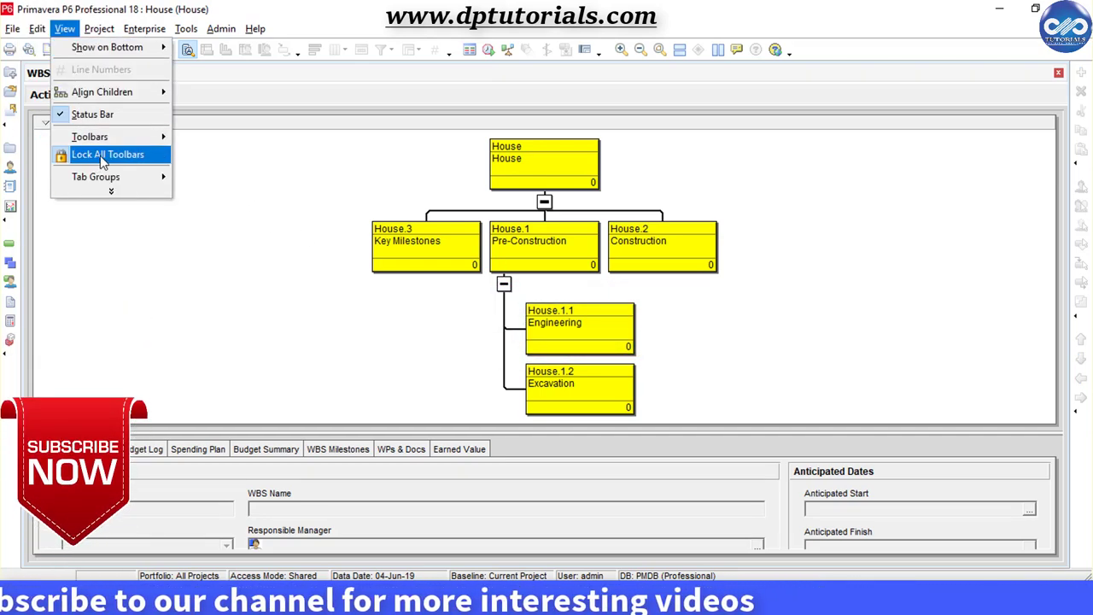
{"action": "mouse_move", "coordinate": [116, 96]}
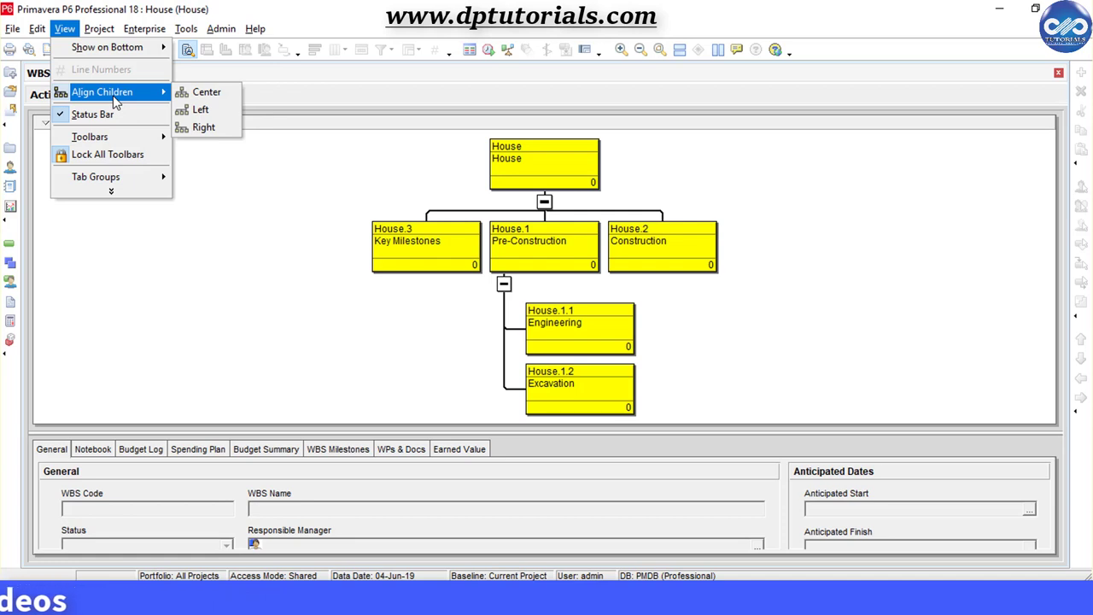
{"action": "left_click", "coordinate": [253, 224]}
{"action": "left_click", "coordinate": [236, 232]}
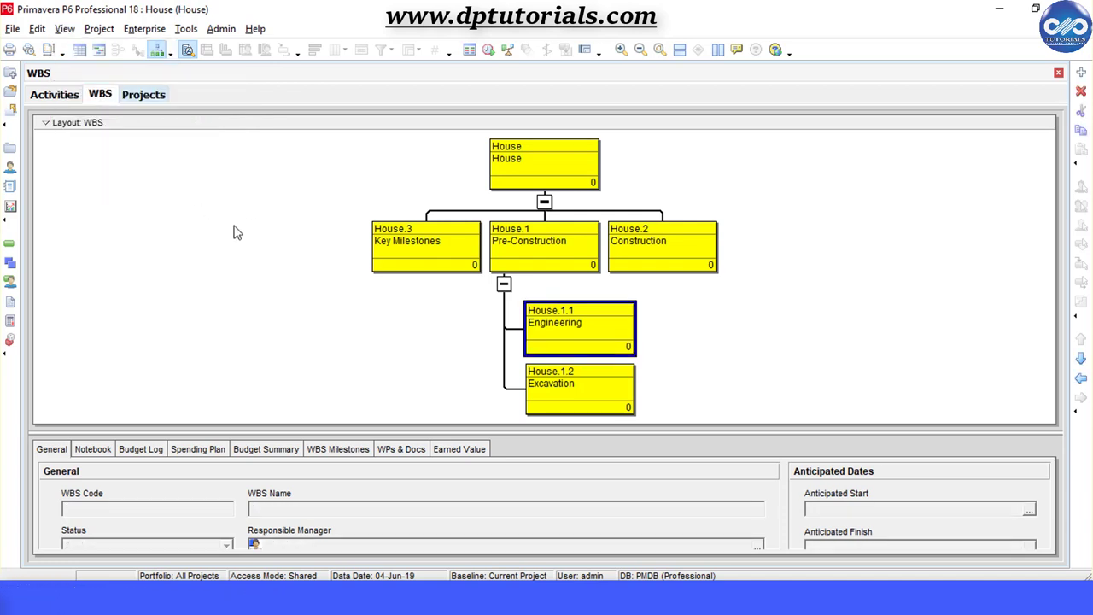